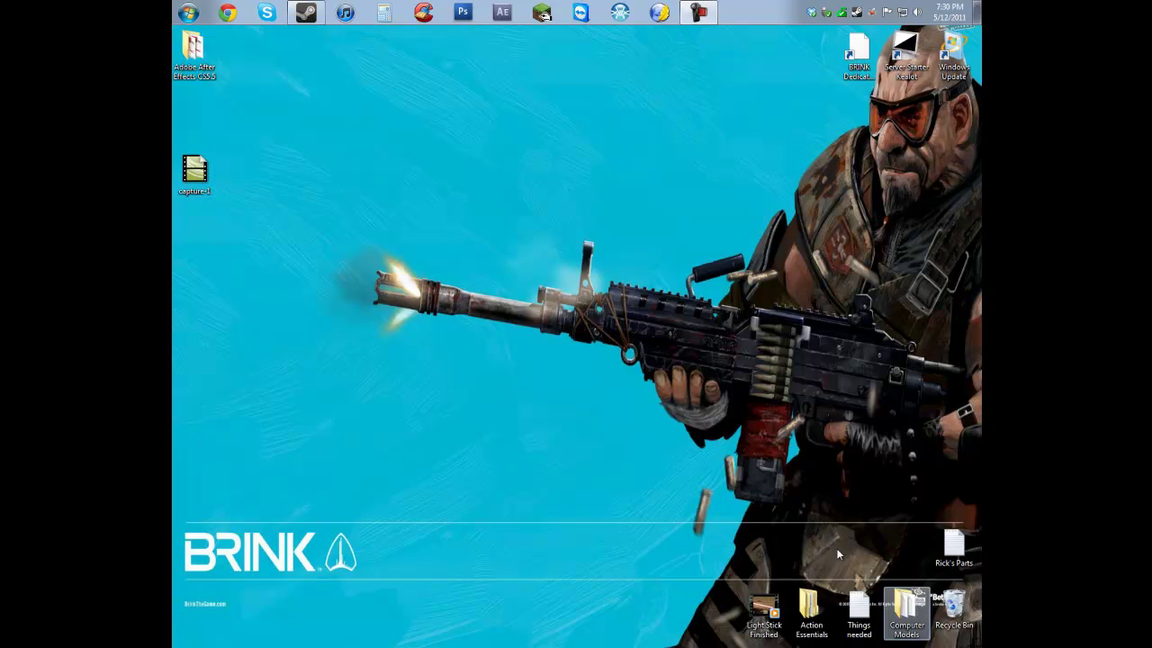
# Bring up the Steam store's BRINK page, close the window, and exit Steam completely.
pyautogui.click(307, 13)
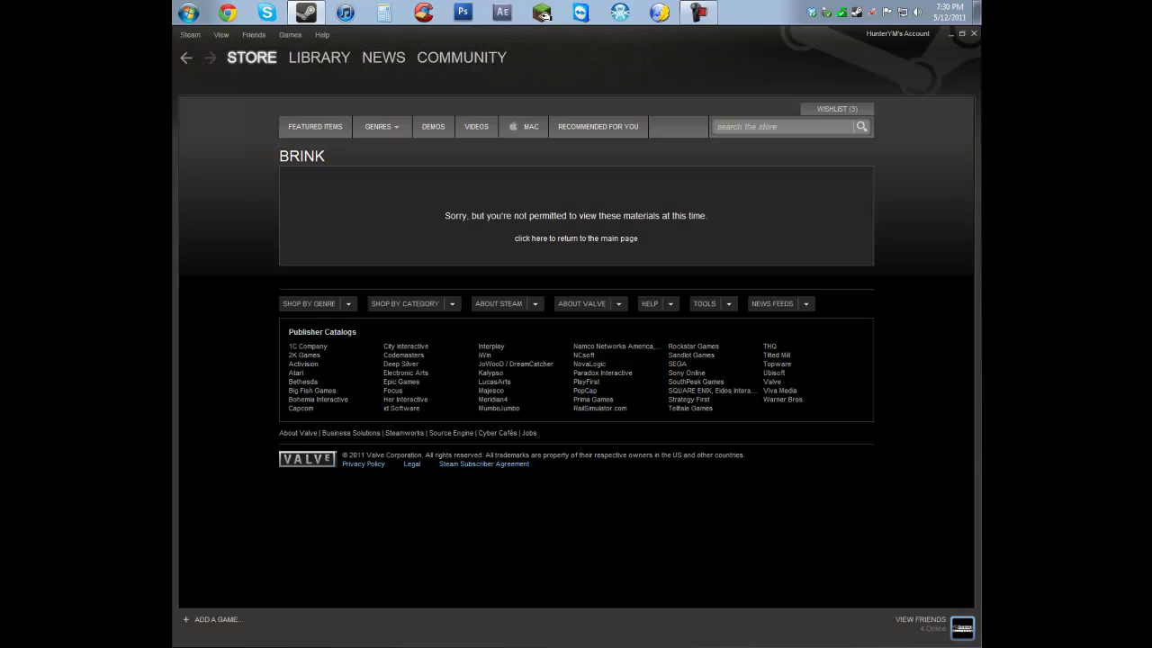
pyautogui.click(973, 35)
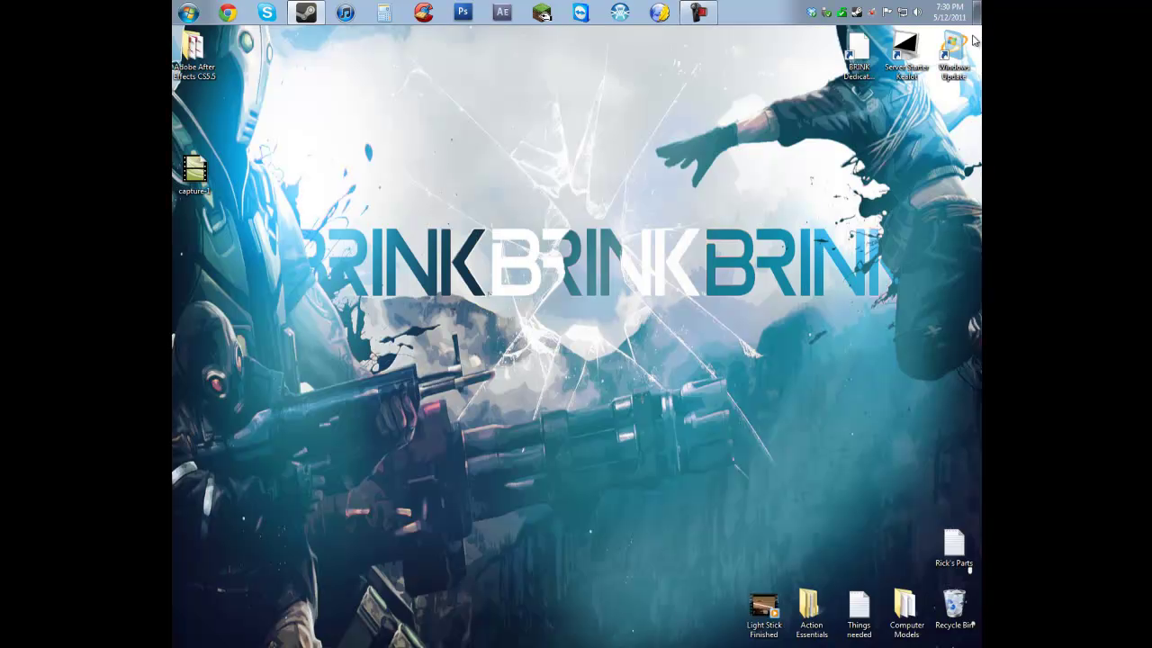
pyautogui.rightClick(860, 15)
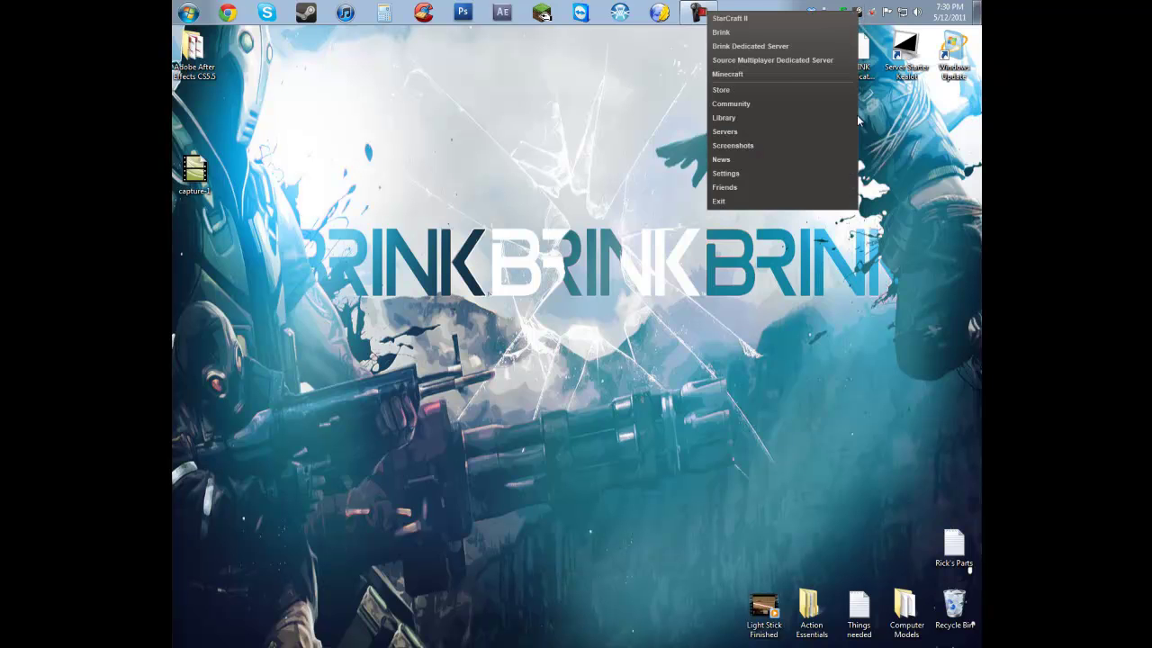
pyautogui.click(804, 200)
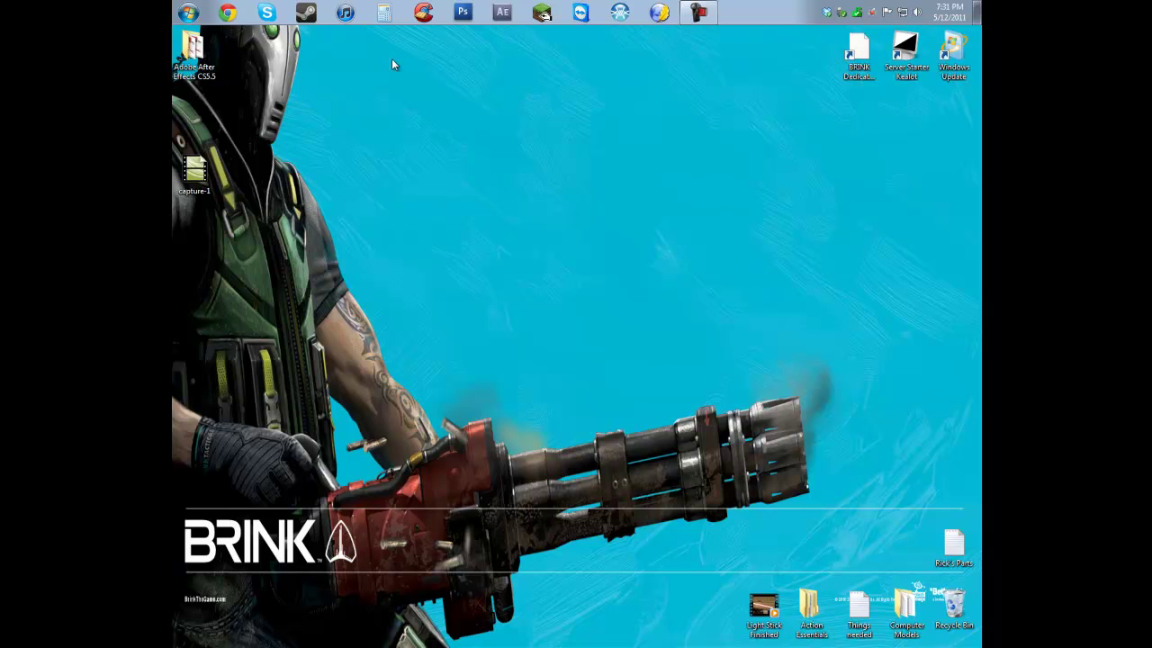
# Open Chrome and go to ninite.com.
pyautogui.click(230, 13)
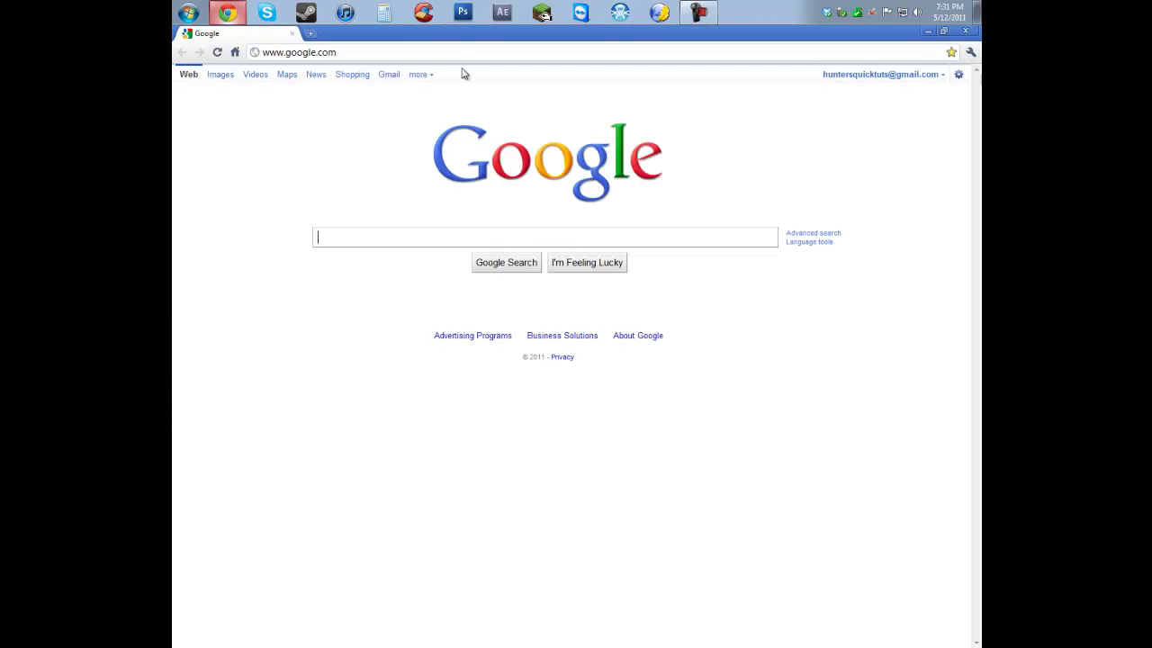
pyautogui.click(477, 51)
pyautogui.write('ni')
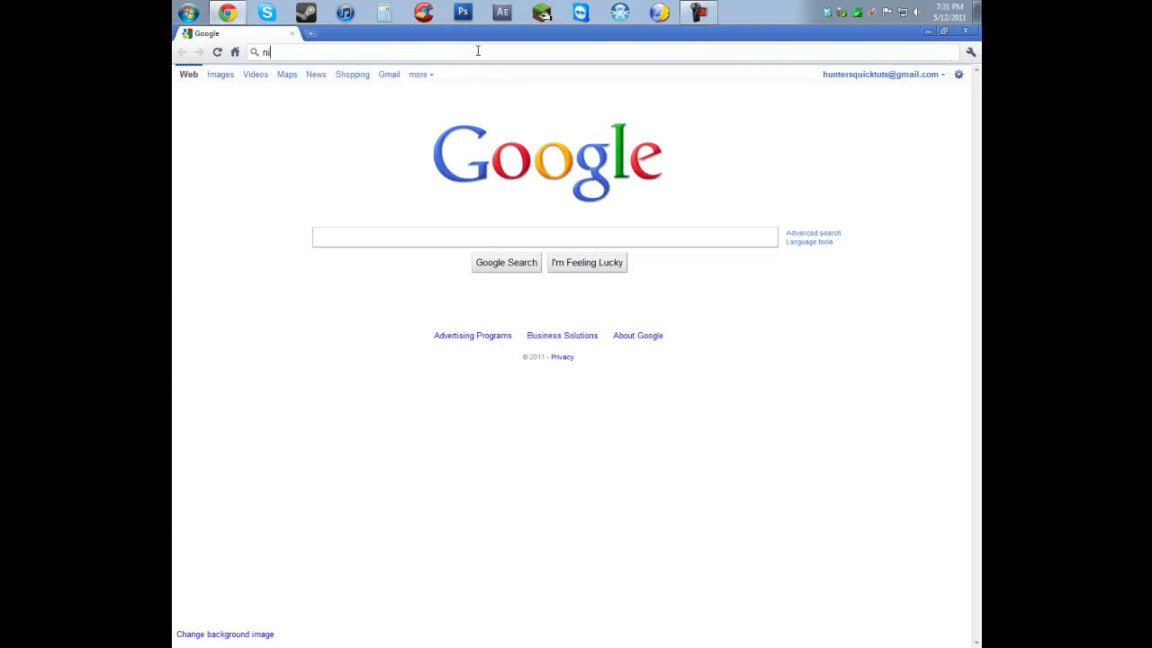
pyautogui.write('nite.com')
pyautogui.press('Return')
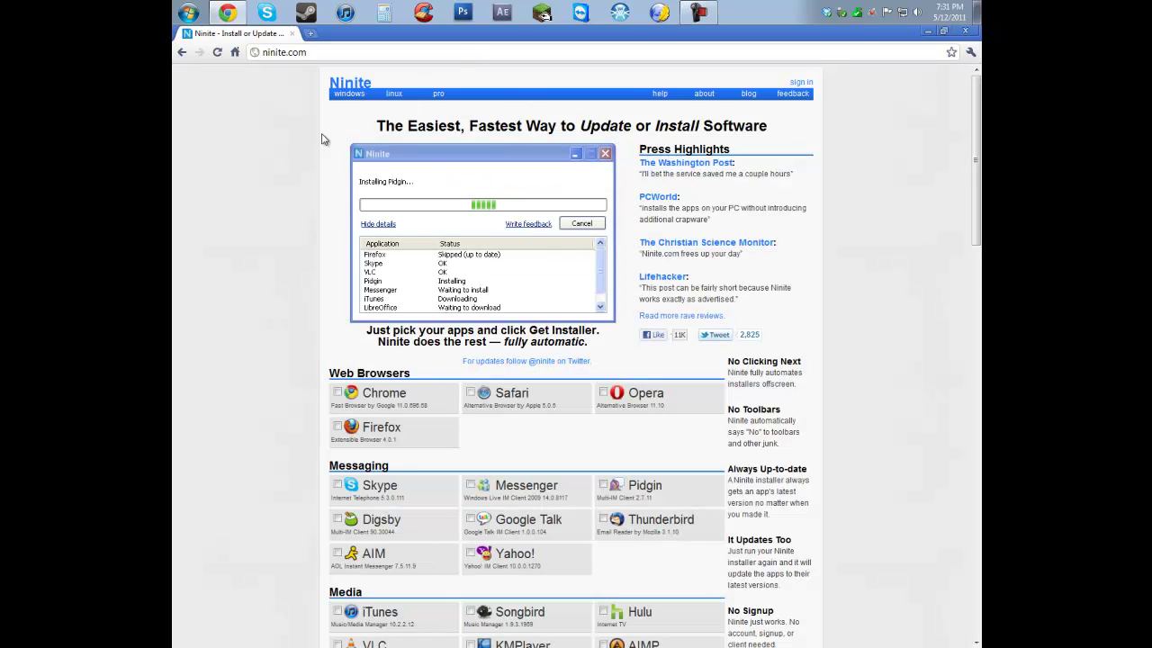
# Request a Ninite installer containing only CCleaner, discard the download, and close the browser.
pyautogui.scroll(-2, 453, 368)
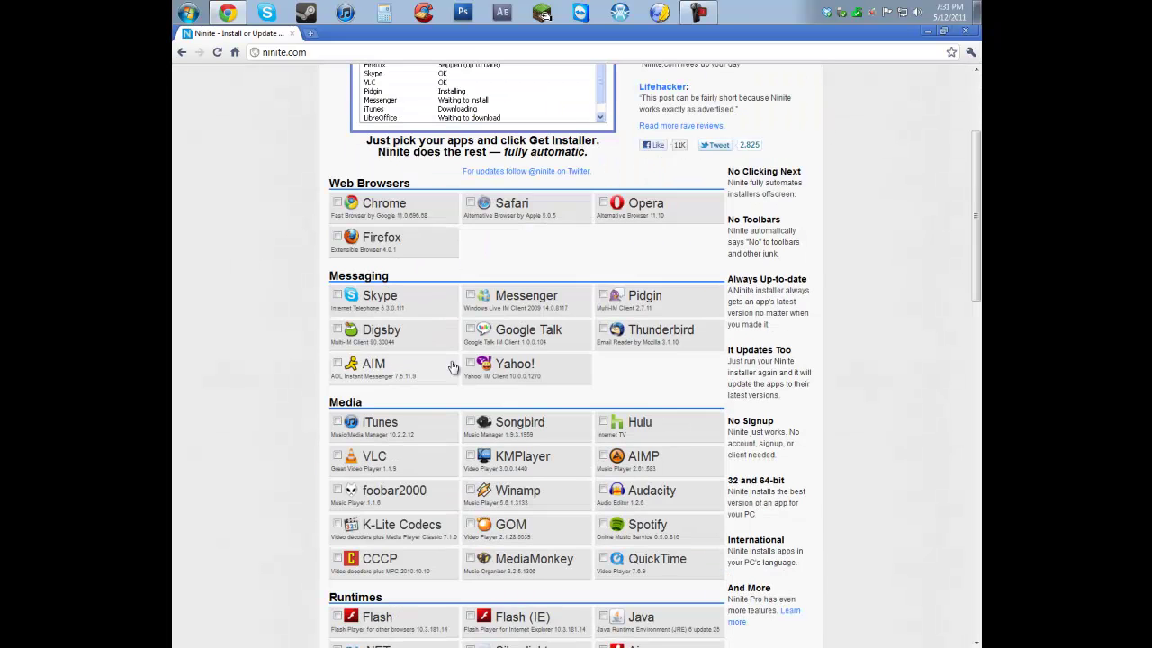
pyautogui.scroll(-3, 453, 368)
pyautogui.scroll(-2, 270, 288)
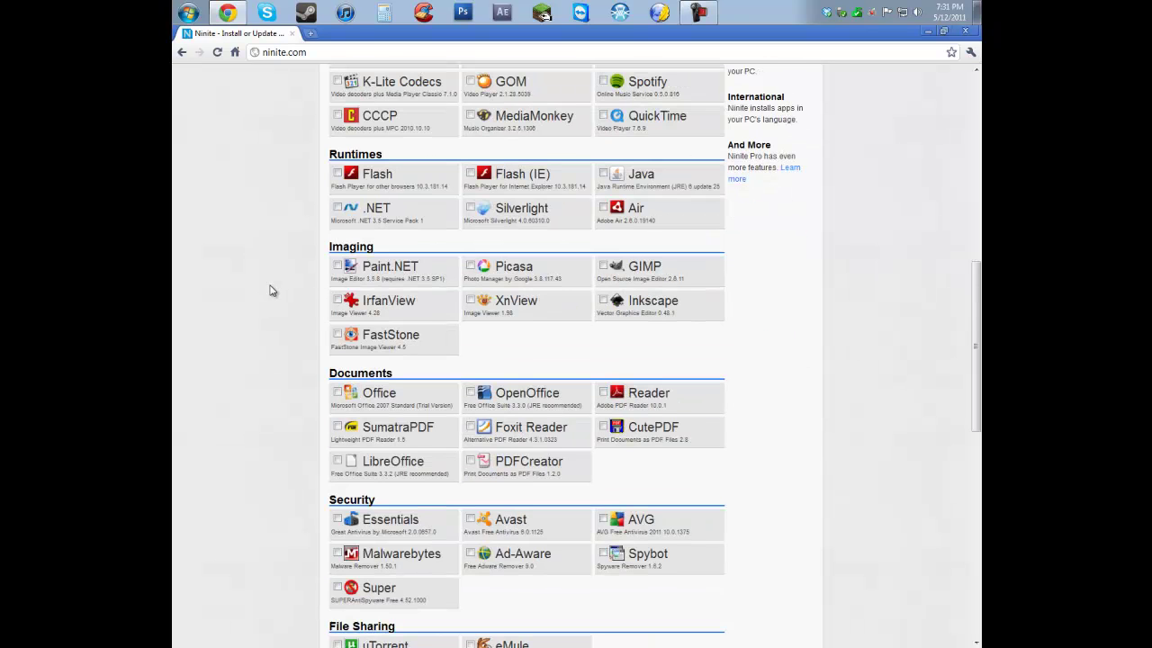
pyautogui.scroll(-5, 447, 273)
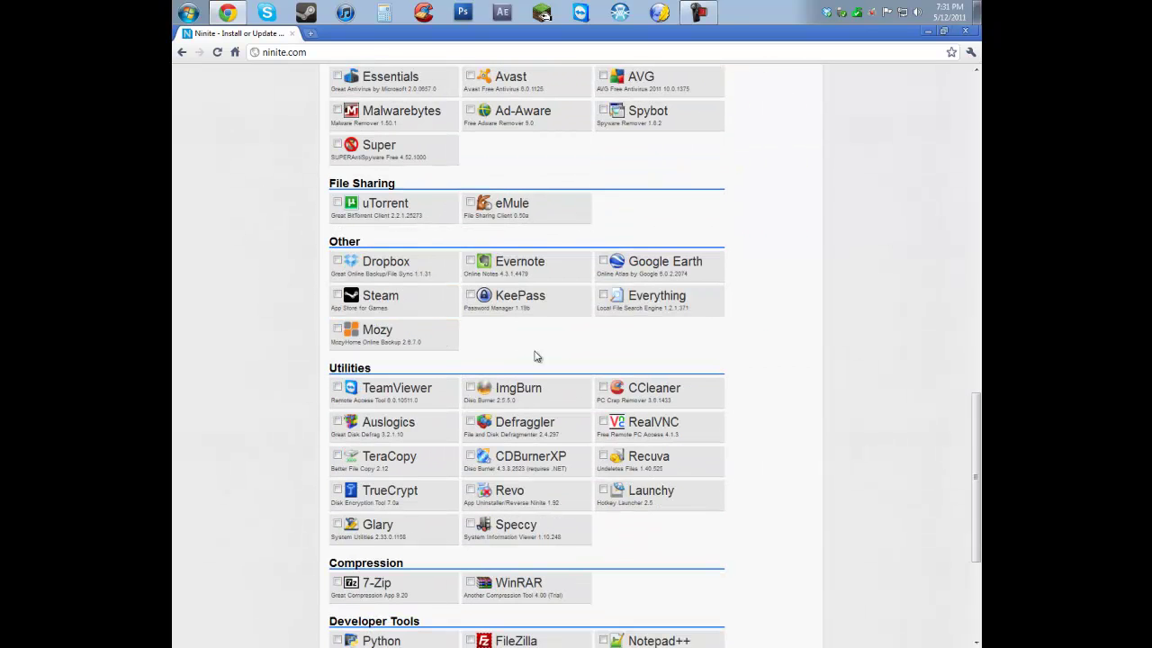
pyautogui.click(603, 389)
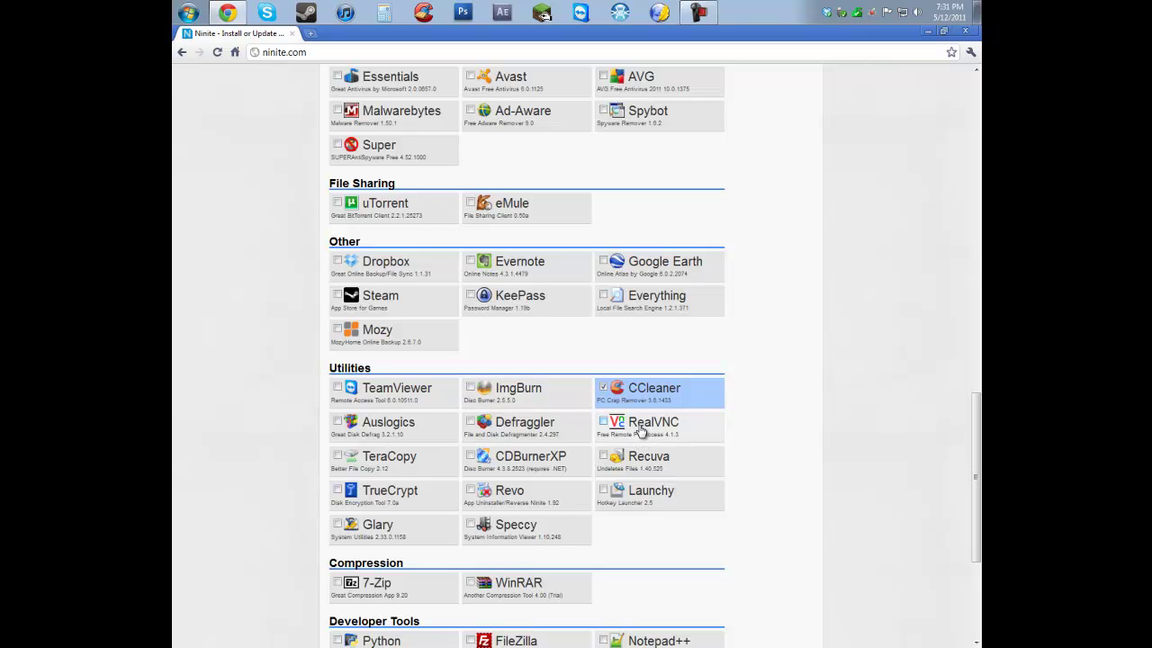
pyautogui.scroll(-3, 837, 445)
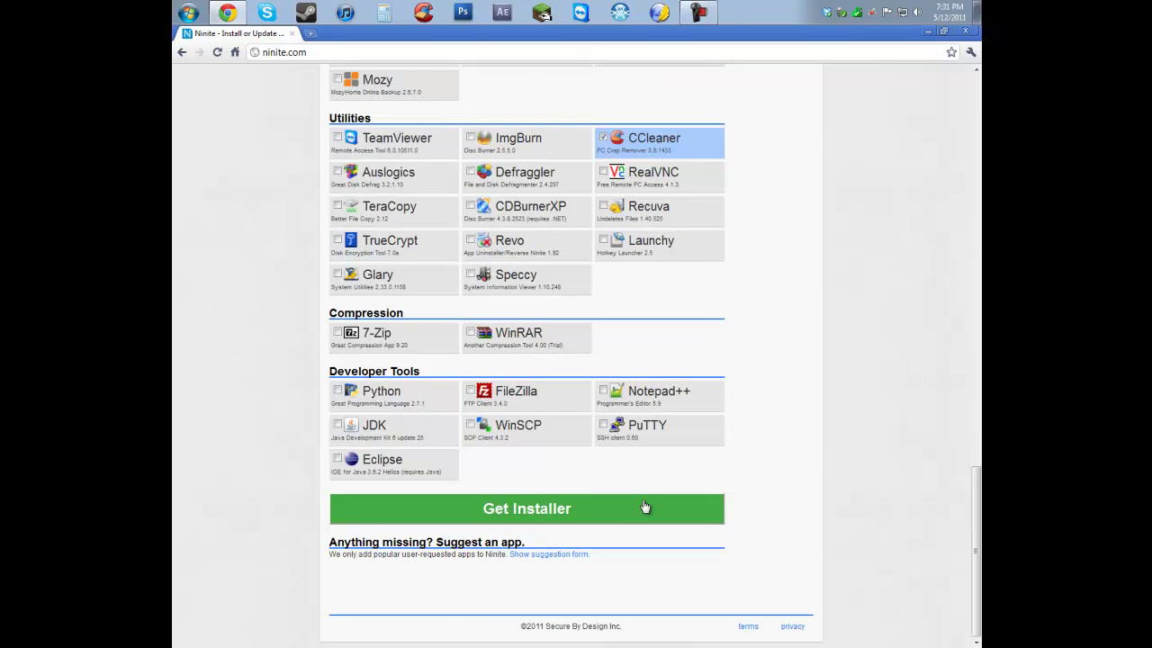
pyautogui.click(646, 509)
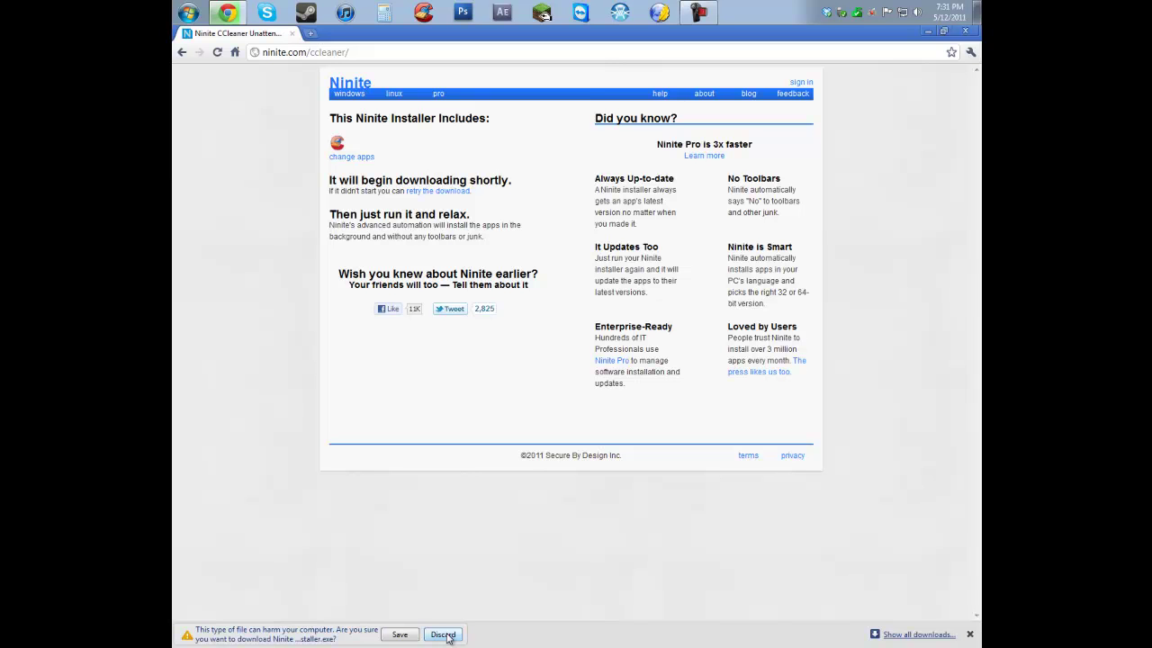
pyautogui.click(442, 637)
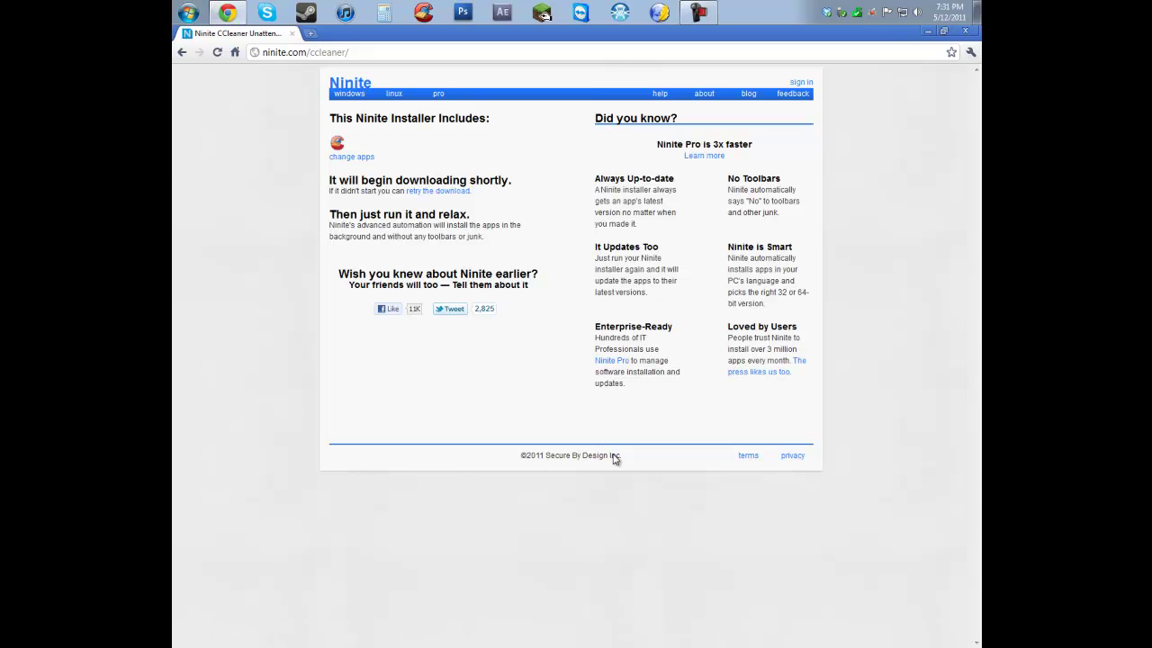
pyautogui.click(957, 35)
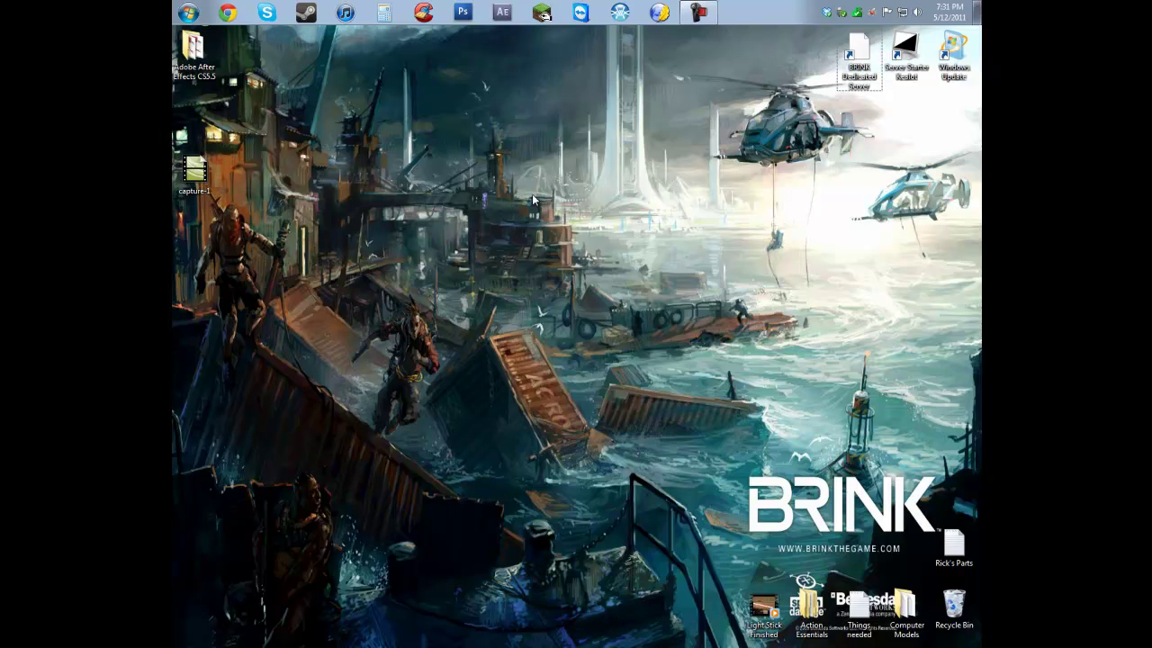
# Launch CCleaner with permission to make changes and have Internet Explorer's Saved Passwords included in the cleaning.
pyautogui.click(427, 14)
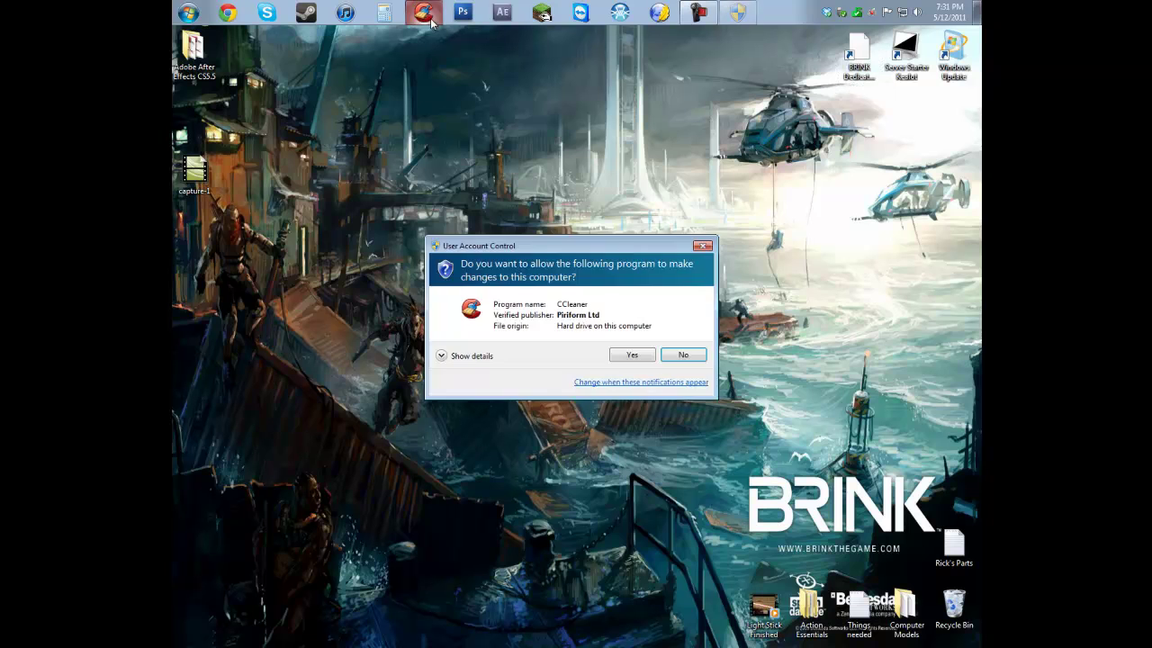
pyautogui.click(622, 358)
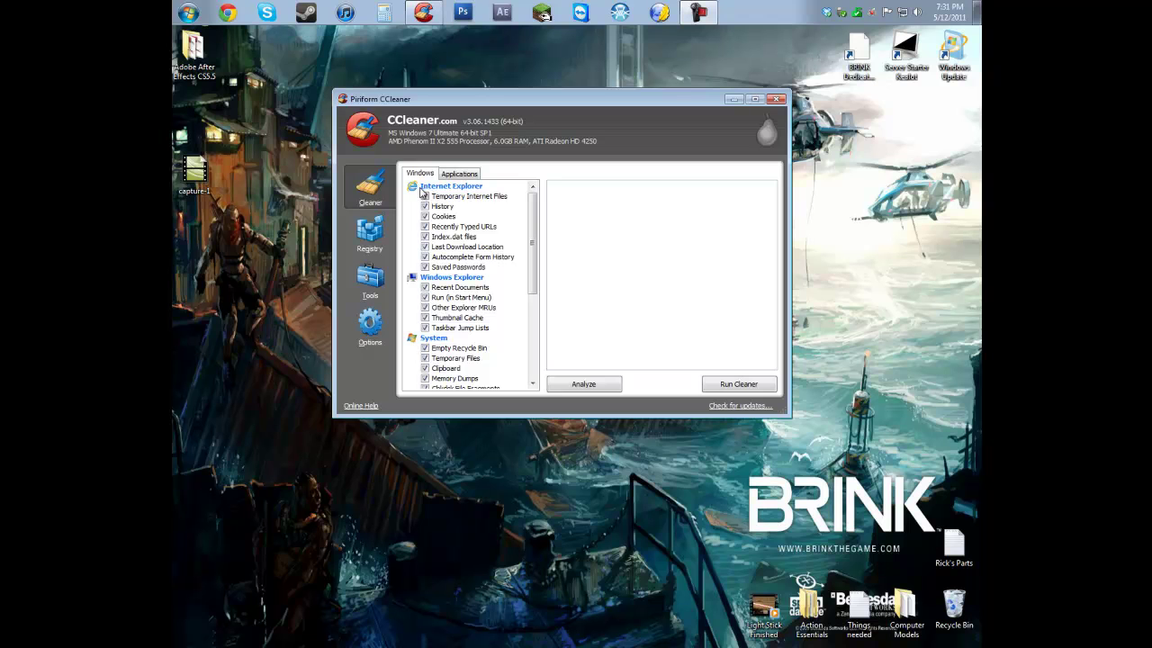
pyautogui.click(426, 267)
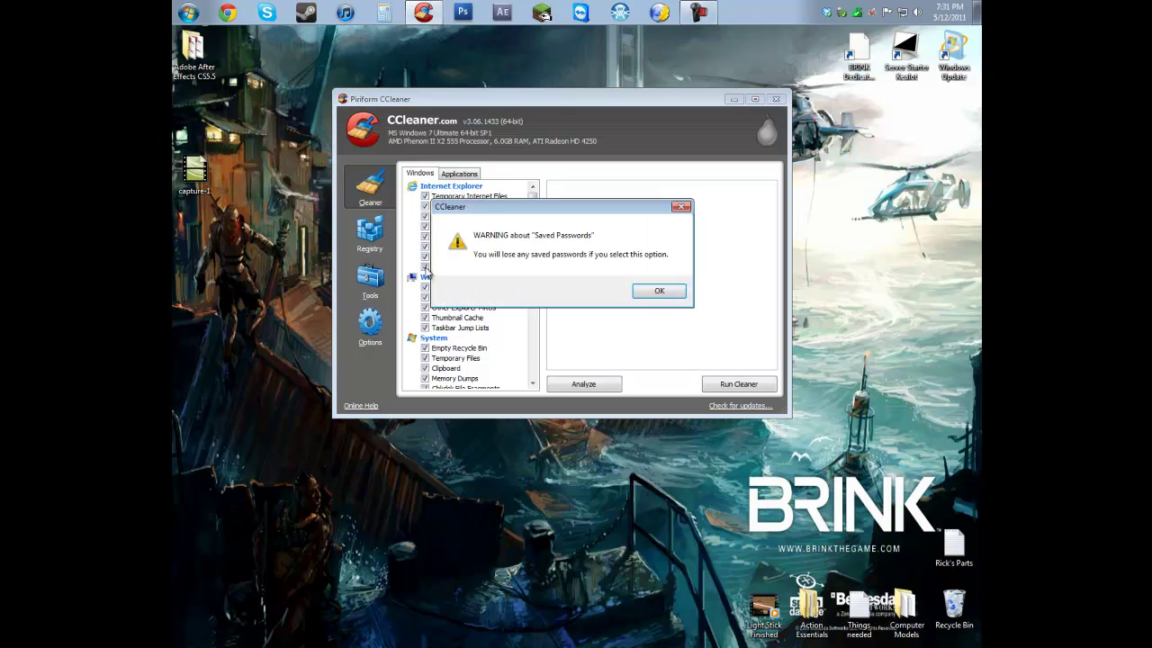
pyautogui.click(660, 291)
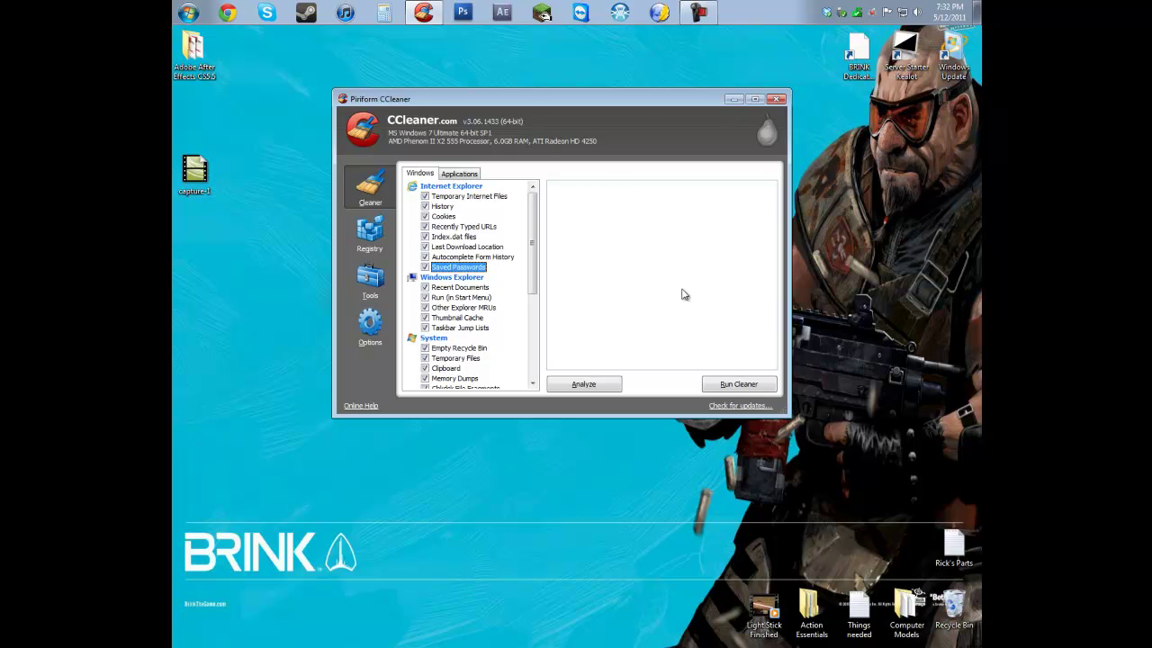
# Run the cleaner on the selected items and close CCleaner.
pyautogui.click(713, 385)
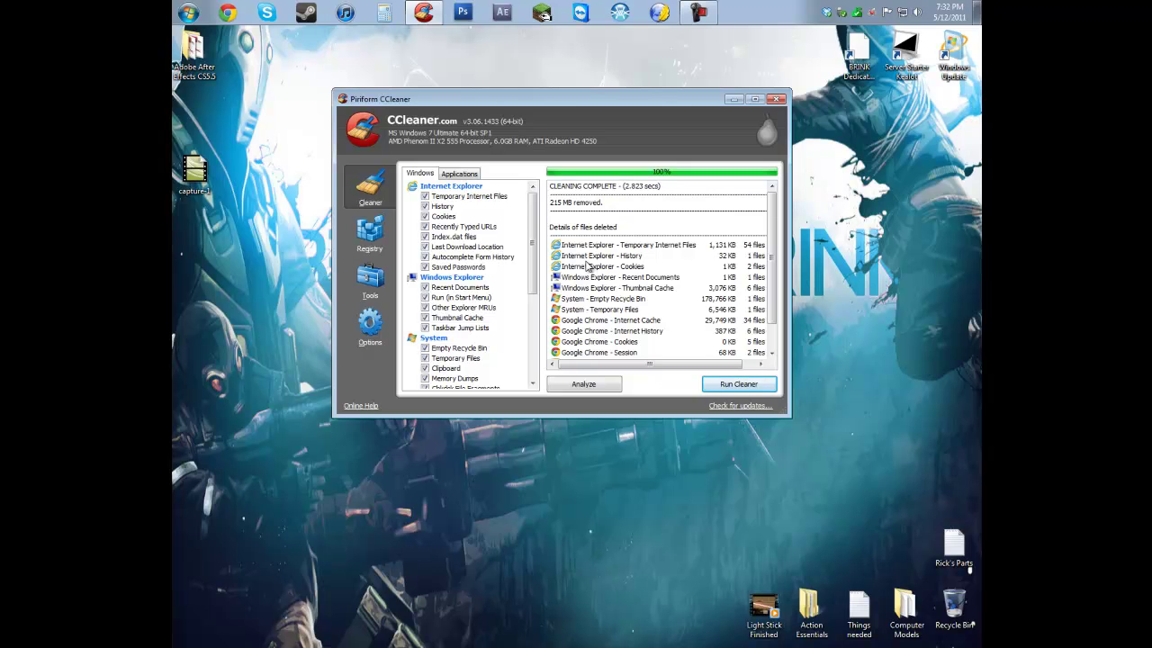
pyautogui.click(777, 99)
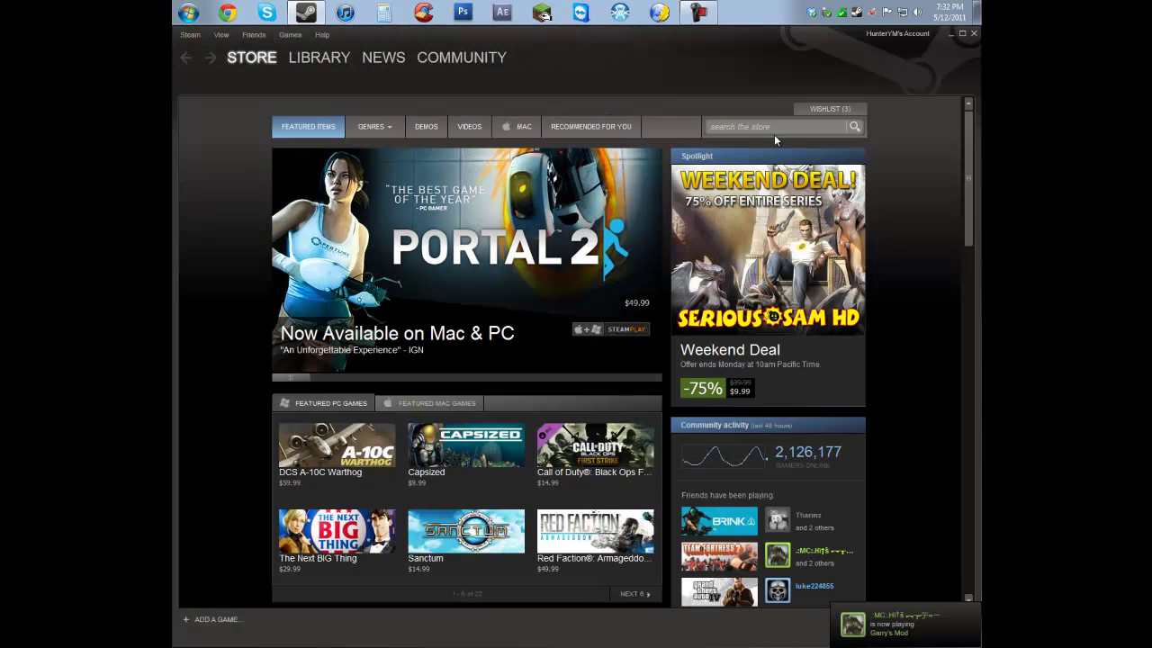
# Search the Steam store for "brink" and open the BRINK game released May 9, 2011.
pyautogui.click(774, 127)
pyautogui.write('brink')
pyautogui.press('Return')
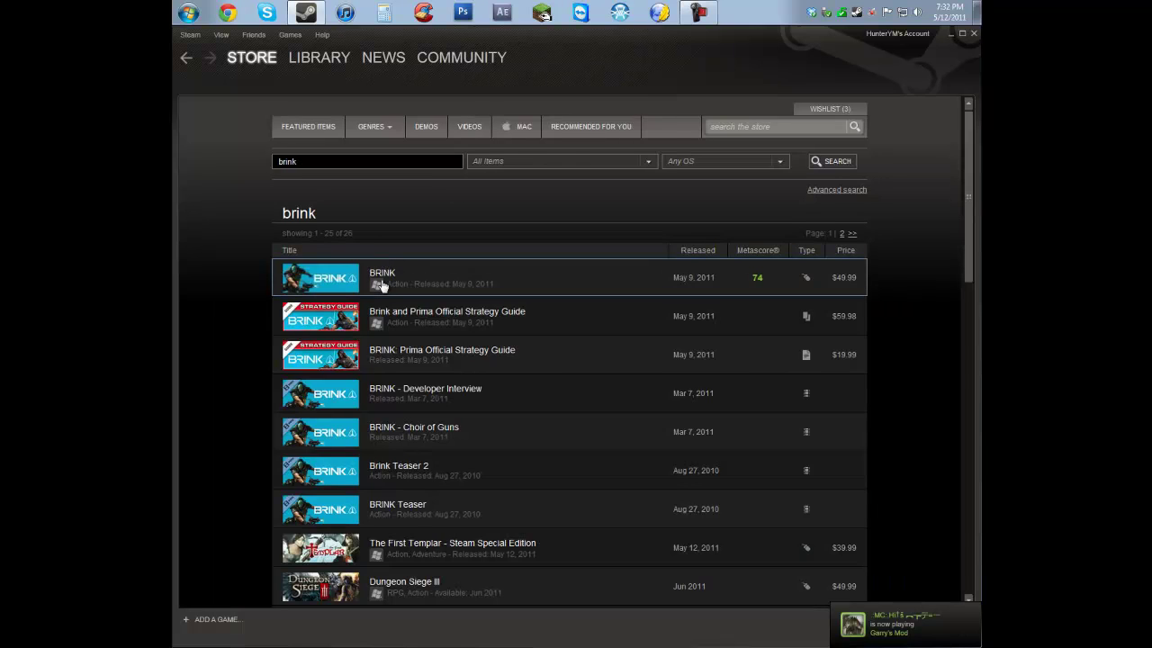
pyautogui.click(382, 277)
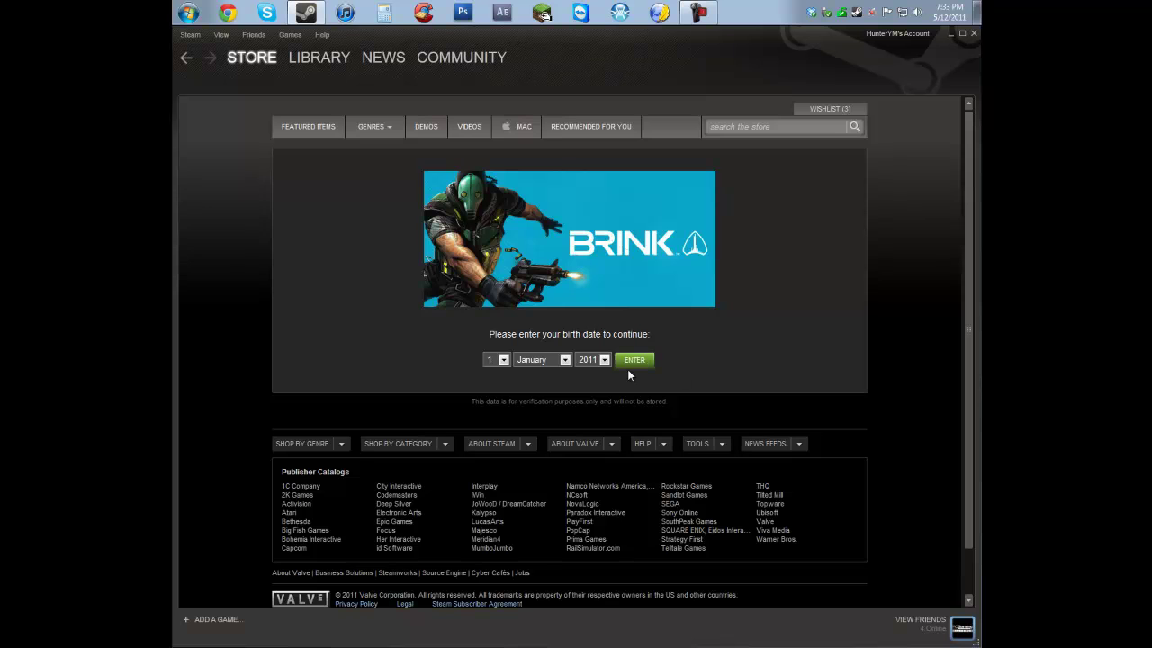
pyautogui.click(604, 360)
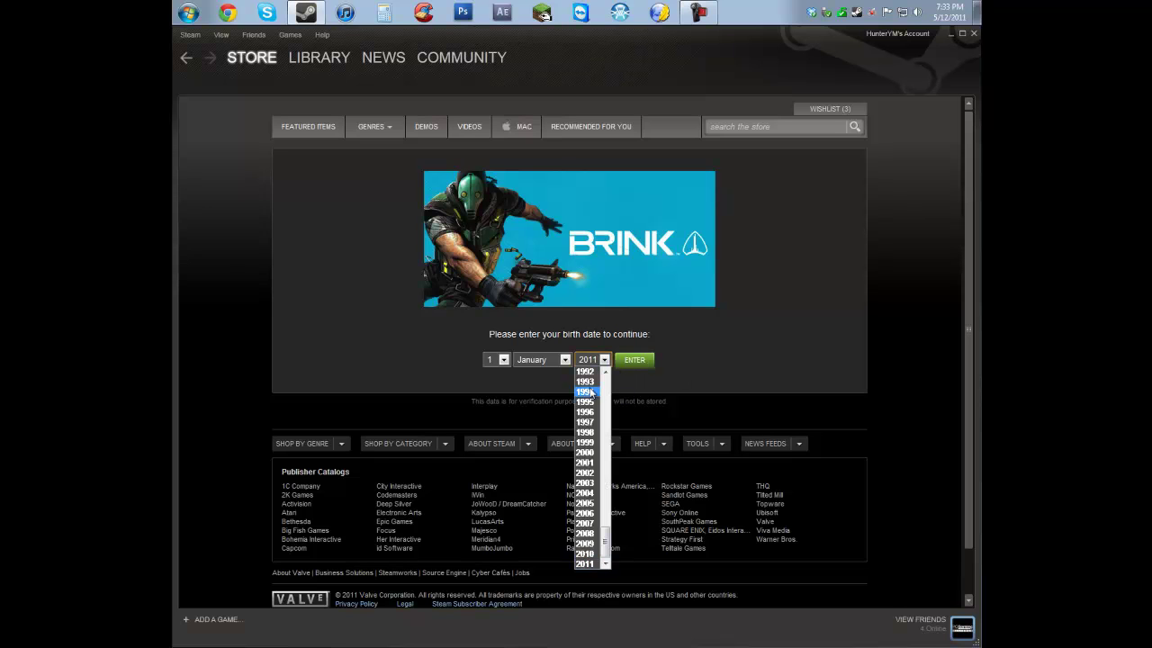
pyautogui.scroll(2, 590, 393)
pyautogui.click(720, 357)
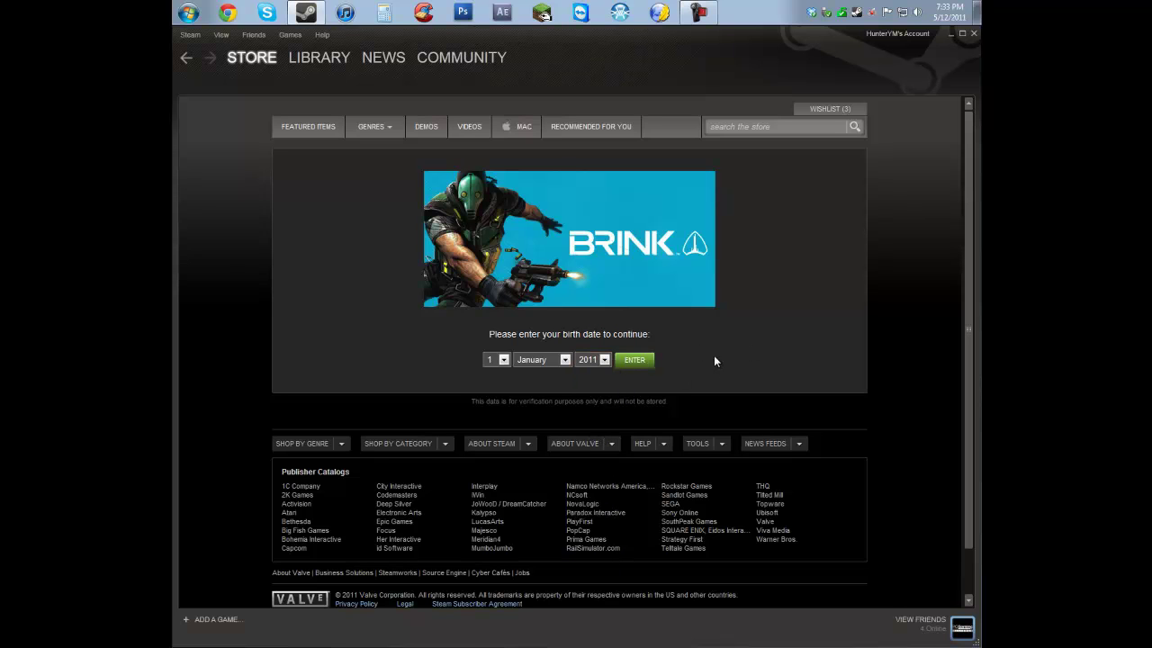